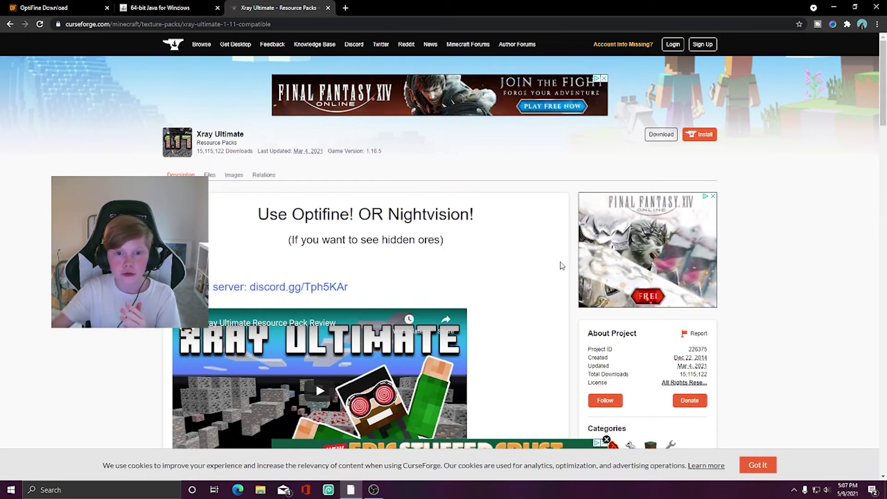
Step: Switch between the Java, OptiFine and Xray Ultimate tabs to find the OptiFine 1.16.5 download
click(121, 8)
click(106, 5)
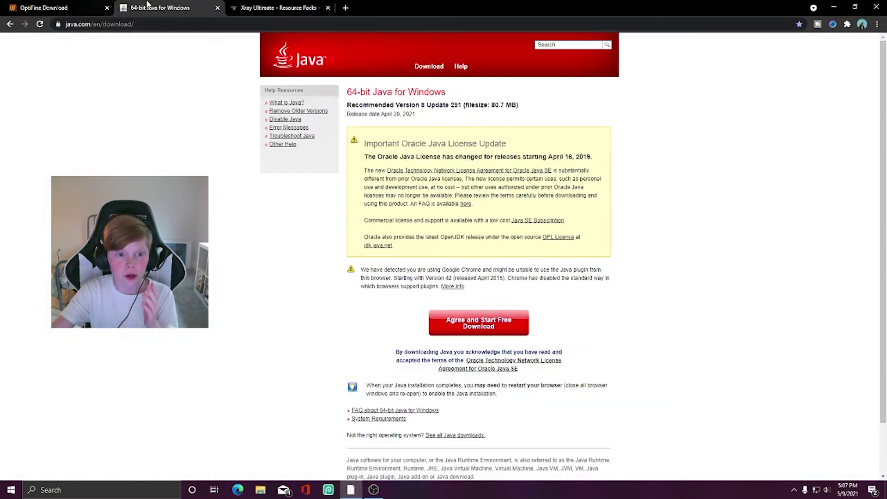
click(248, 6)
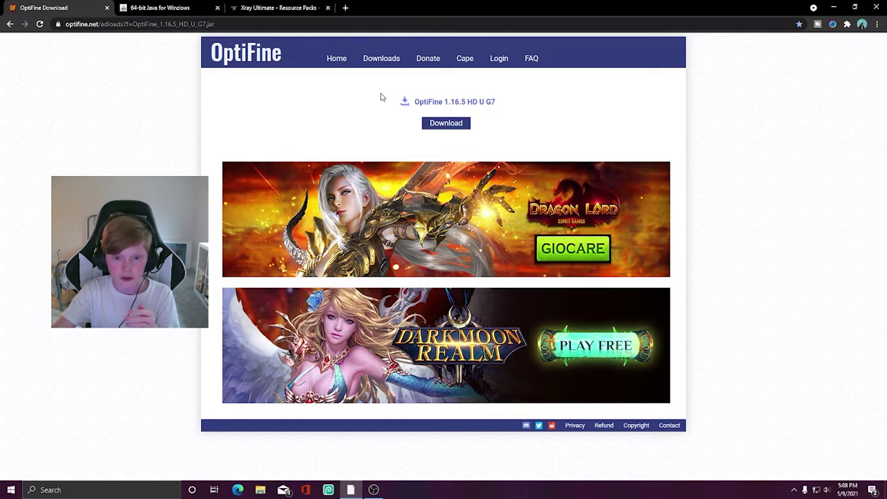
Step: Download OptiFine_1.16.5_HD_U_G7.jar, keeping it past Chrome's warning, then go to the Java tab
click(429, 123)
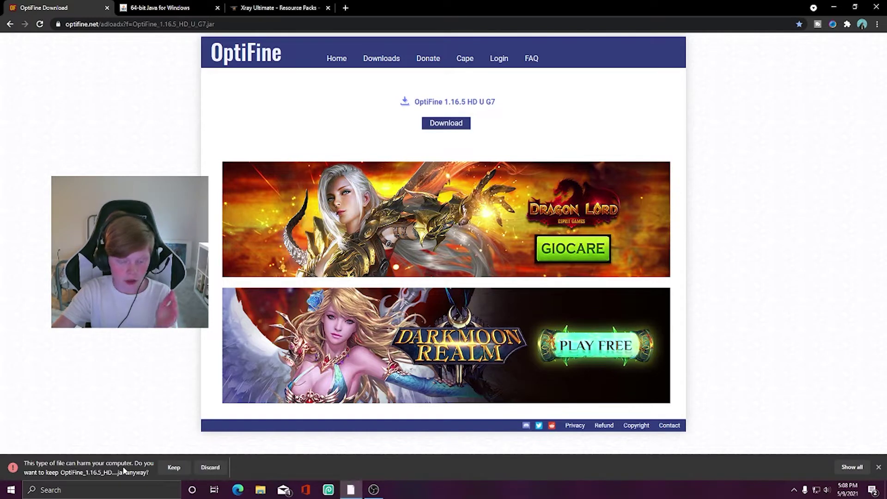
click(174, 468)
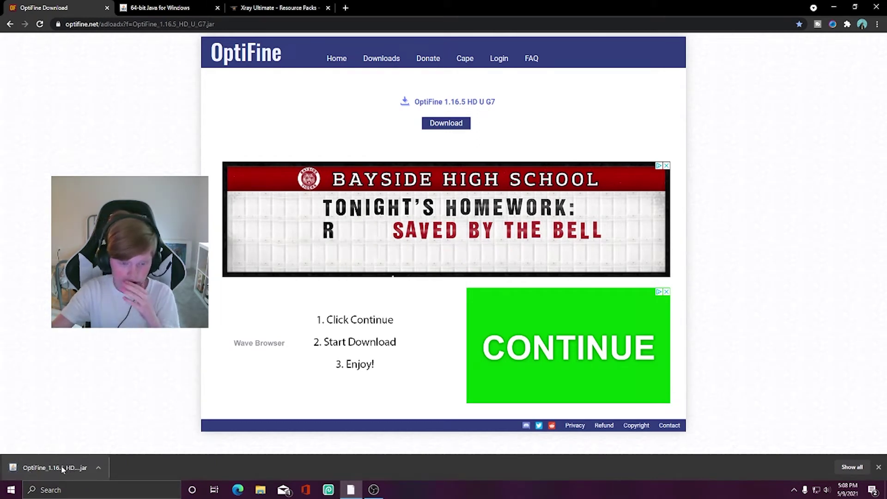
click(191, 4)
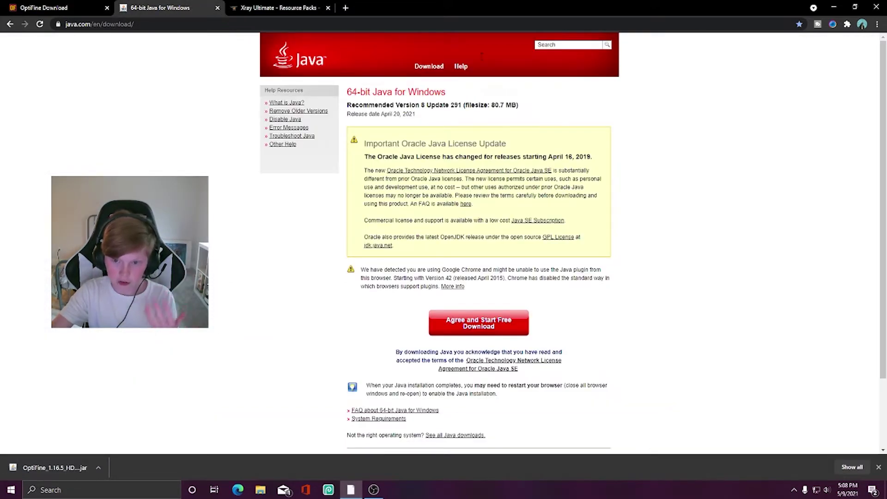
Step: Restore Chrome and drag the OptiFine jar from the download bar onto the desktop
double_click(515, 10)
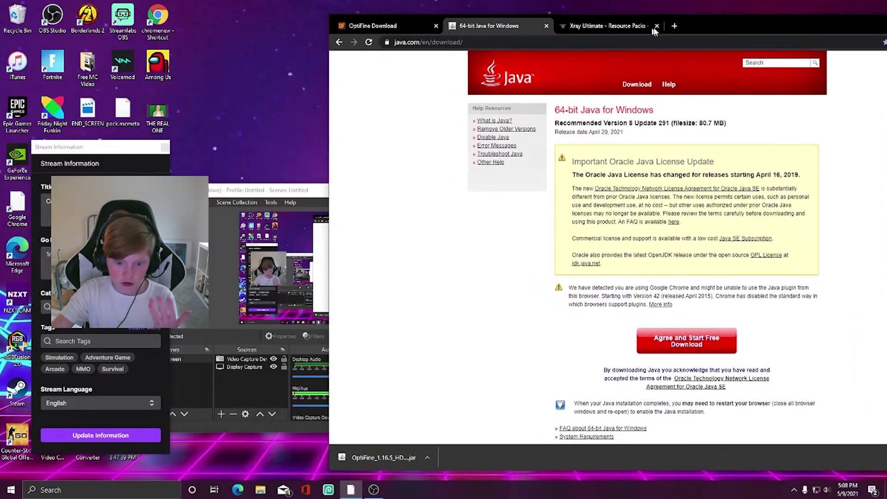
drag(474, 462, 306, 128)
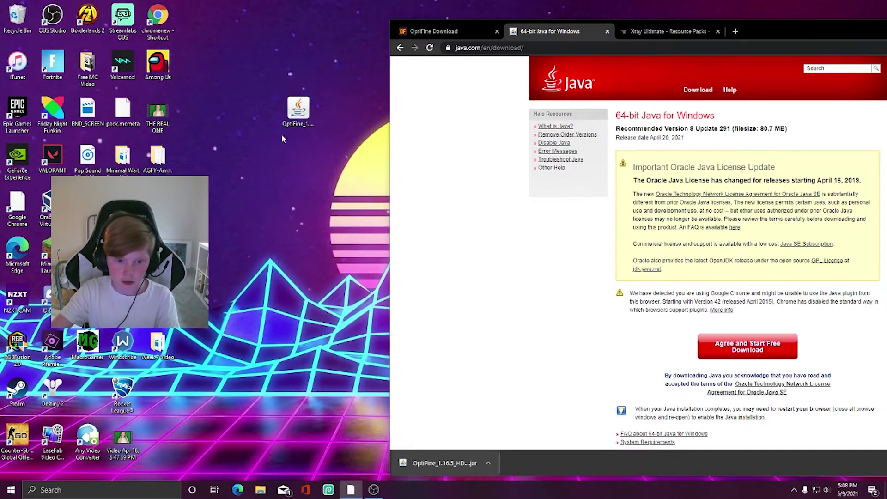
drag(291, 118, 291, 166)
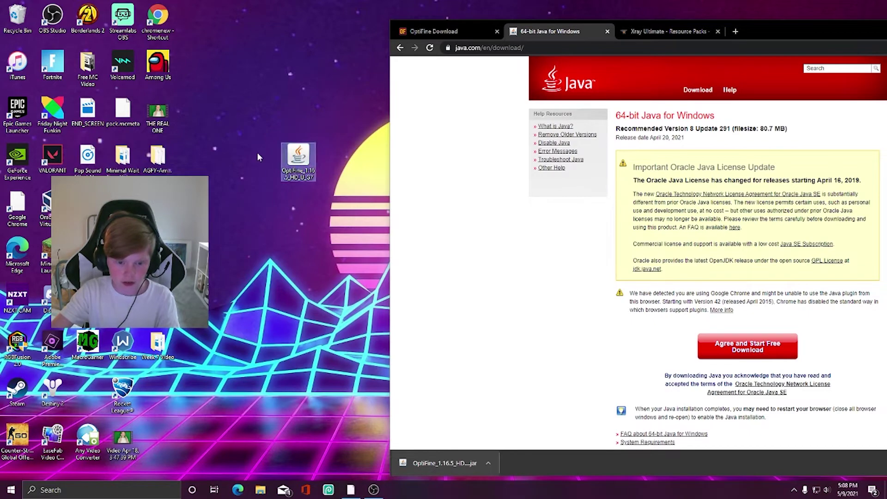
Step: Download the 64-bit Java 8 Update 291 installer and run jre-8u291-windows-x64 (1).exe
drag(760, 26, 687, 17)
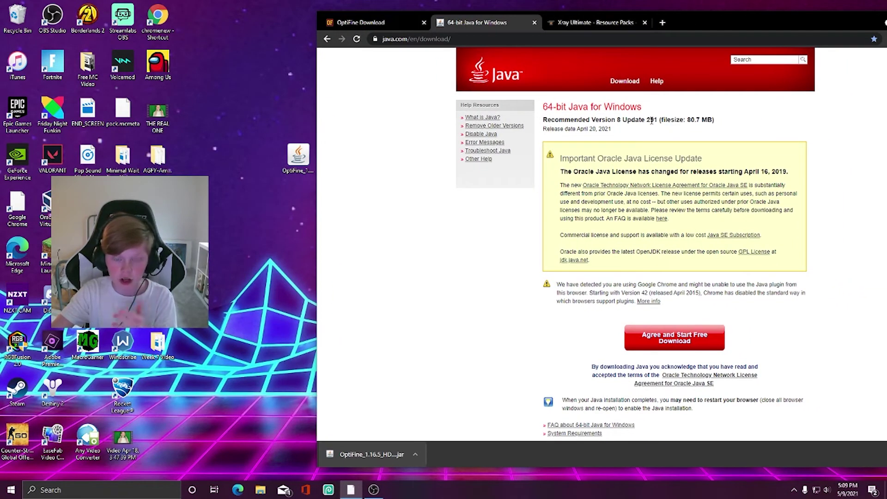
click(663, 345)
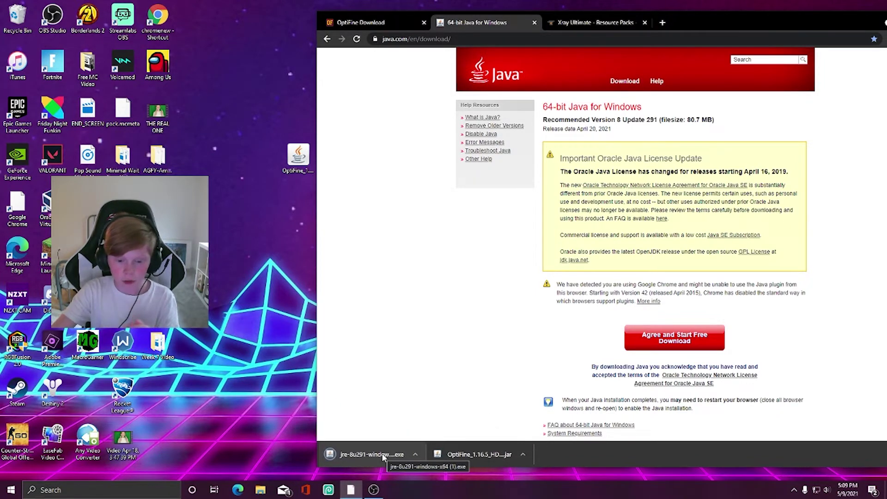
click(374, 455)
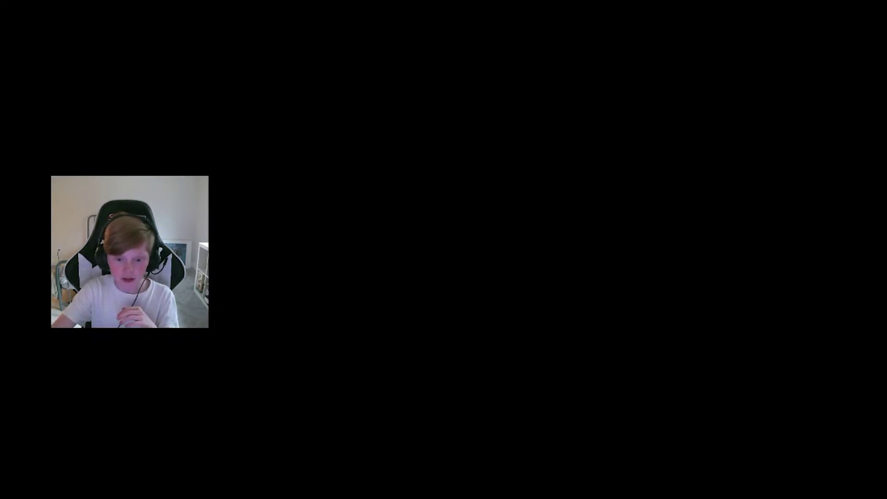
Step: Allow the Java installer through UAC, then cancel the Java 1.8.0_291 setup
click(390, 312)
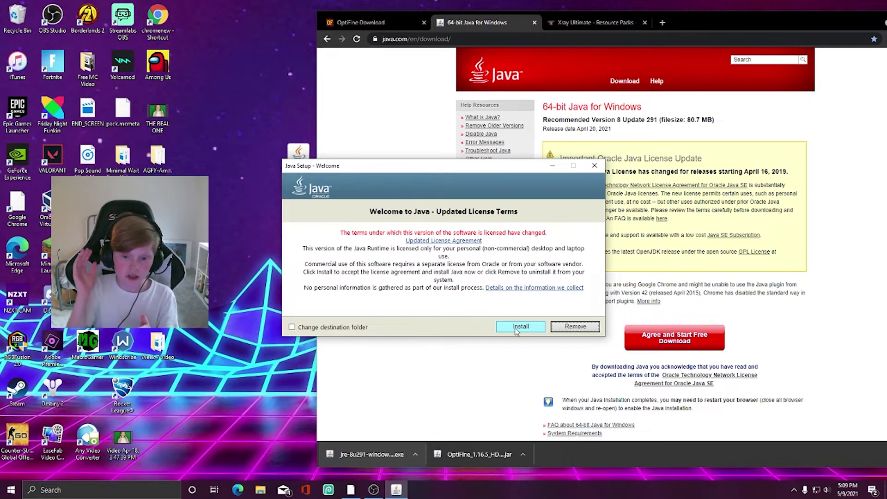
click(595, 165)
click(476, 277)
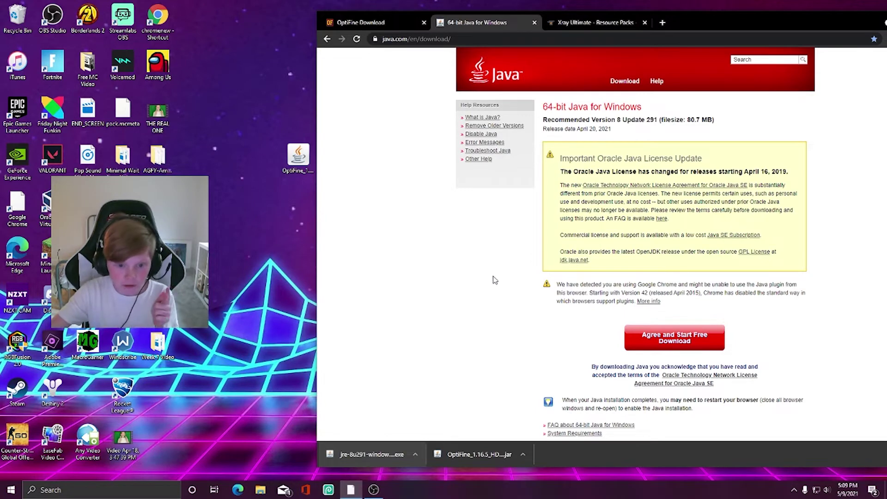
drag(297, 160, 273, 178)
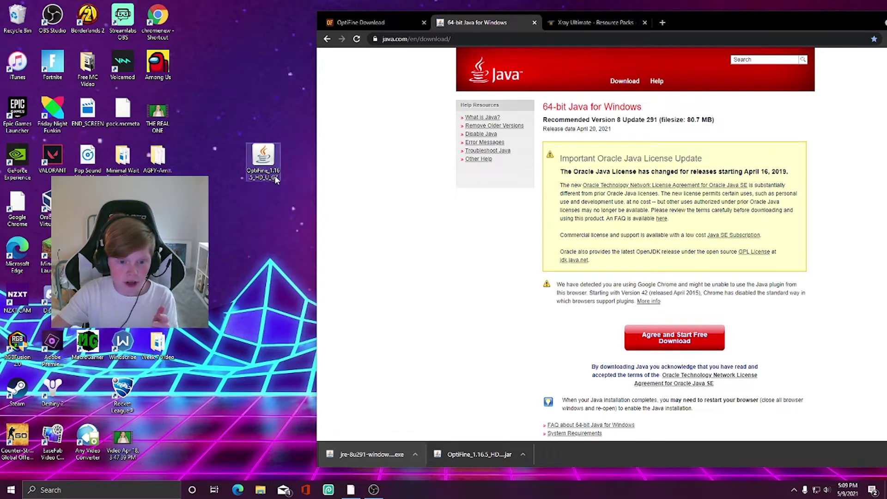
Step: Open the OptiFine jar with Java(TM) Platform SE binary to bring up the HD Ultra G7 installer
click(279, 162)
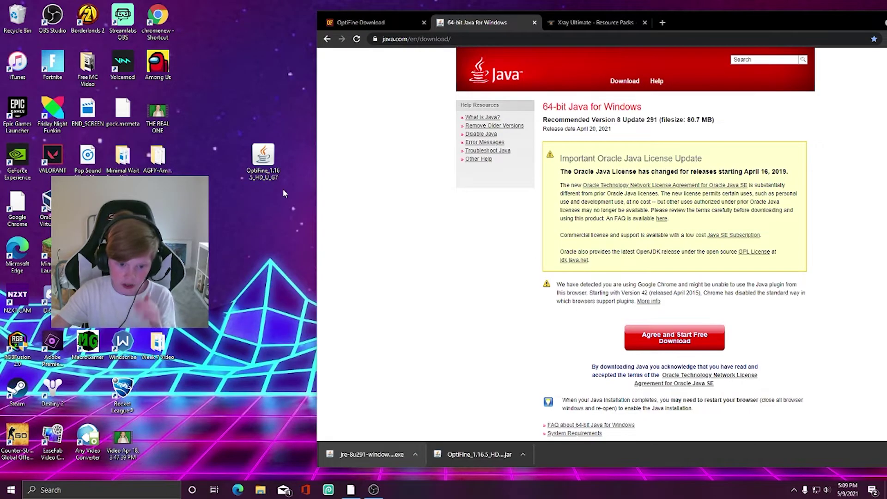
right_click(266, 160)
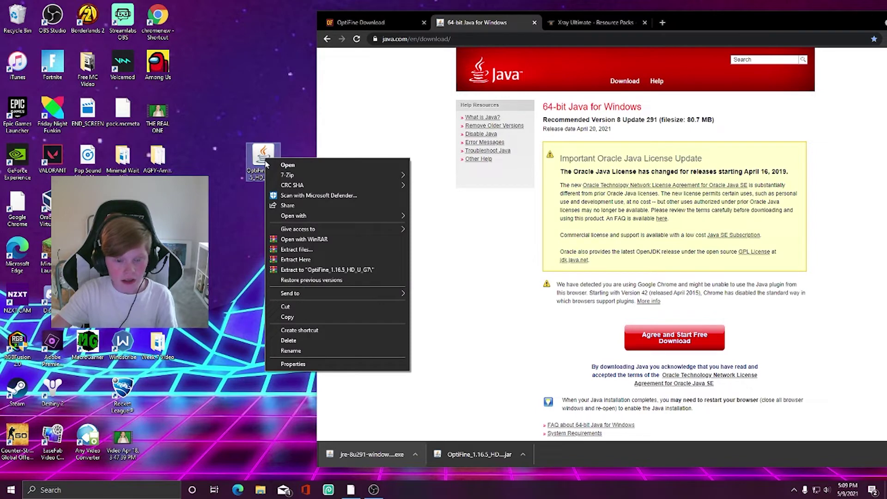
mouse_move(307, 220)
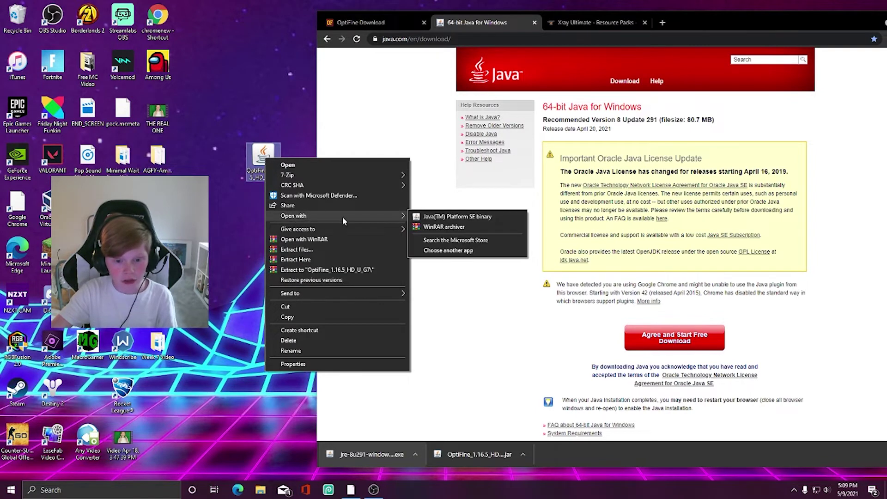
click(435, 218)
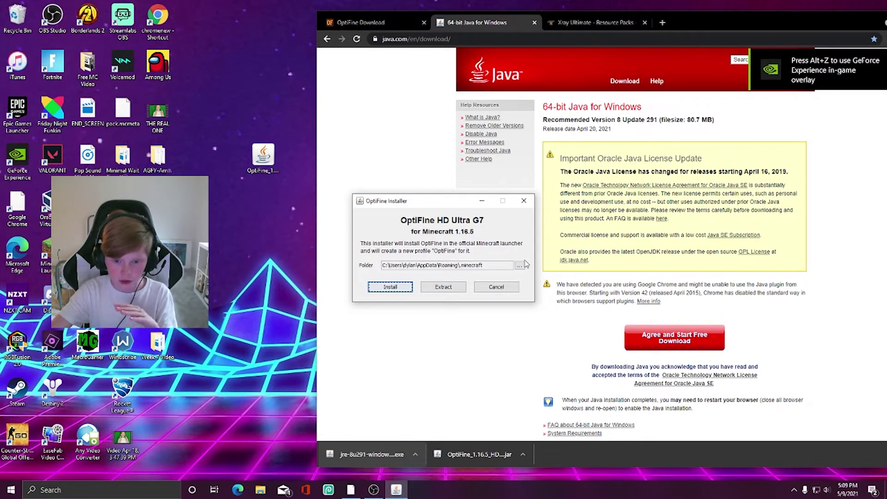
Step: Close the OptiFine installer and start the Minecraft Launcher from its desktop icon
click(523, 202)
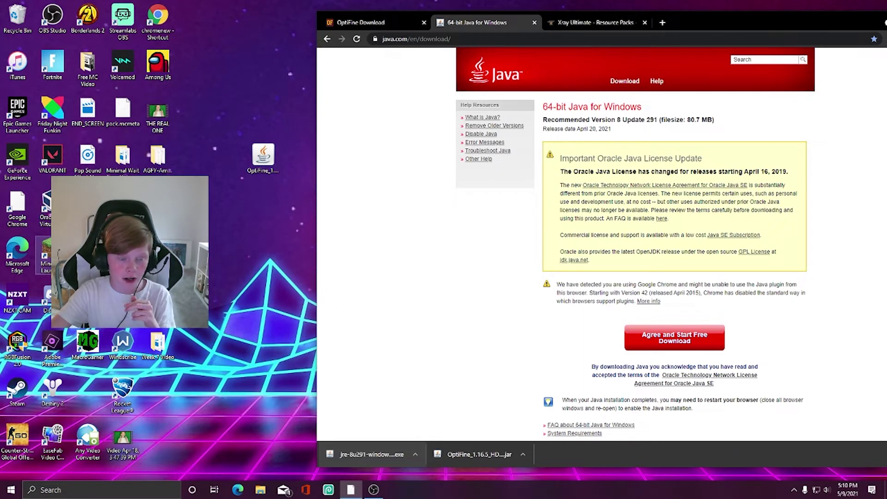
double_click(45, 253)
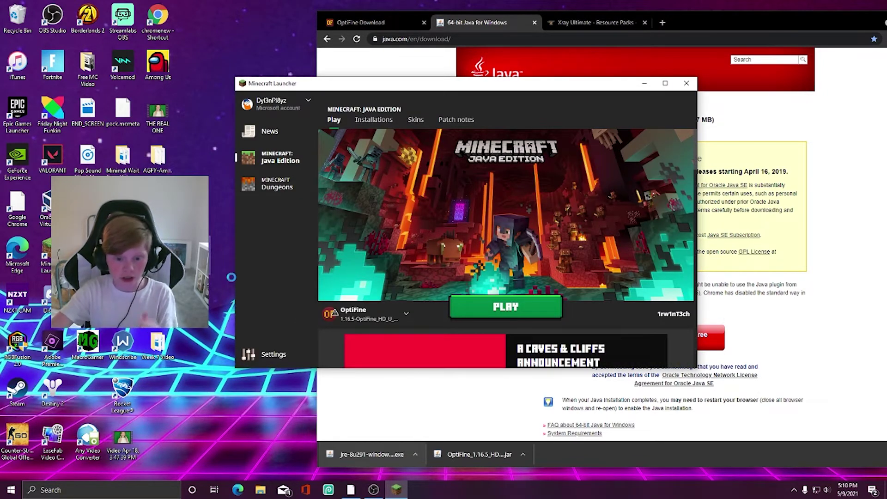
Step: Check the installation list and reselect the OptiFine 1.16.5 installation
click(370, 315)
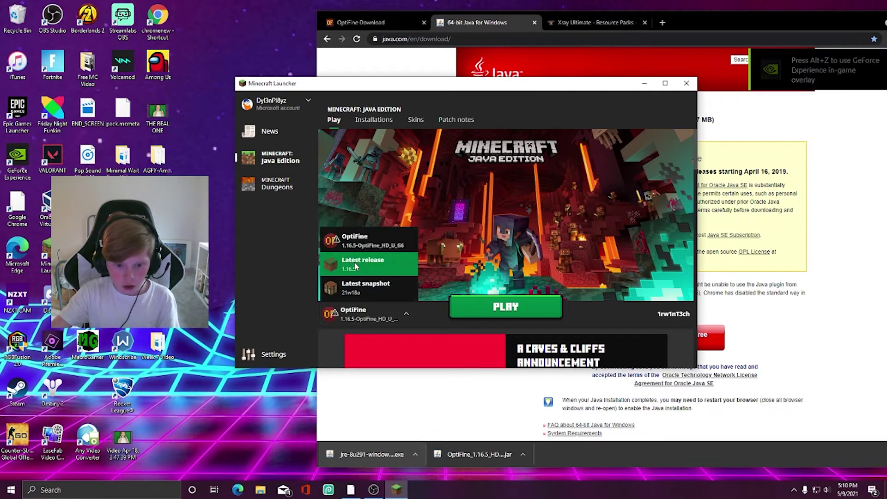
click(355, 267)
click(373, 317)
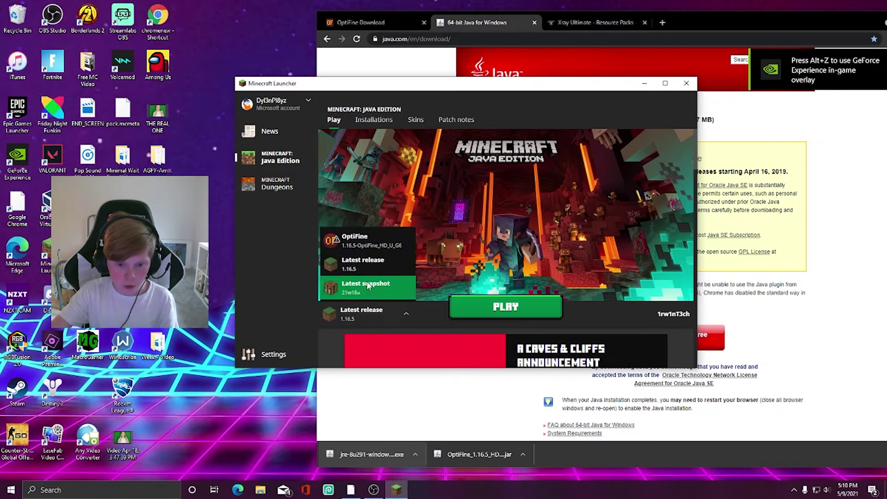
click(355, 240)
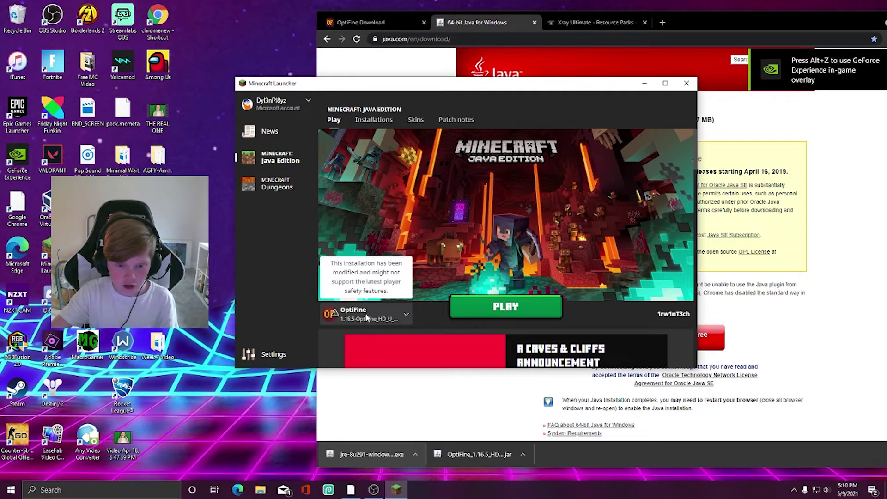
Step: Play Minecraft 1.16.5 (Modded) with OptiFine, quit the game, and return to the Xray Ultimate page
click(495, 308)
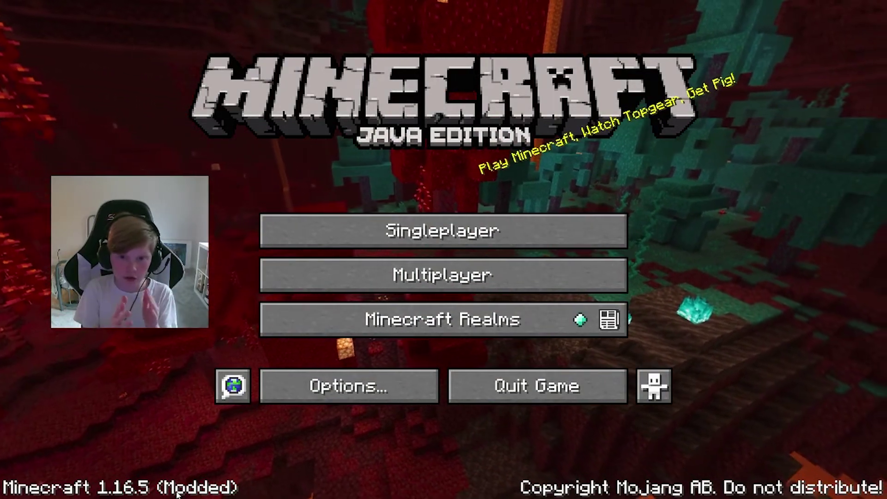
click(521, 383)
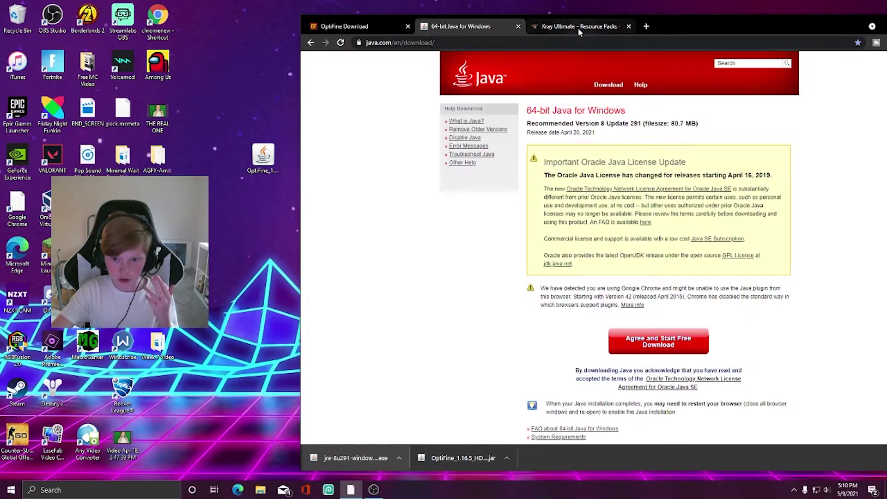
click(531, 19)
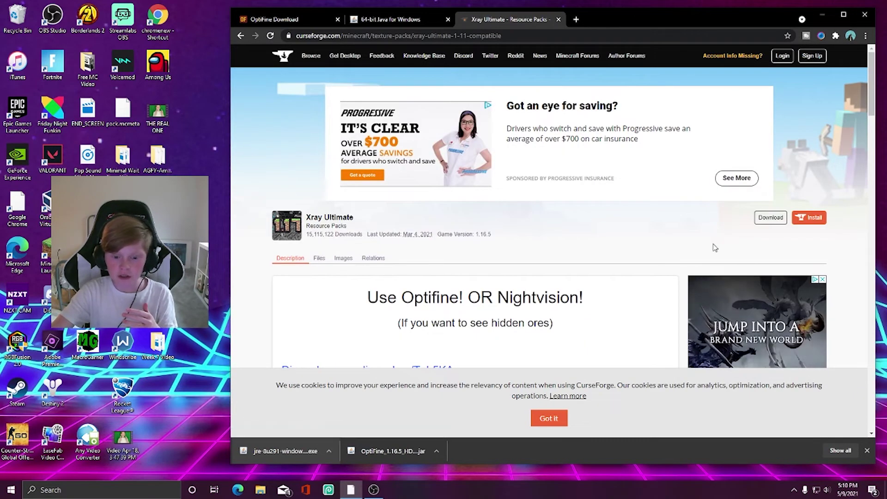
Step: Download the Xray Ultimate resource pack zip and drag it onto the desktop beside the OptiFine jar
click(767, 219)
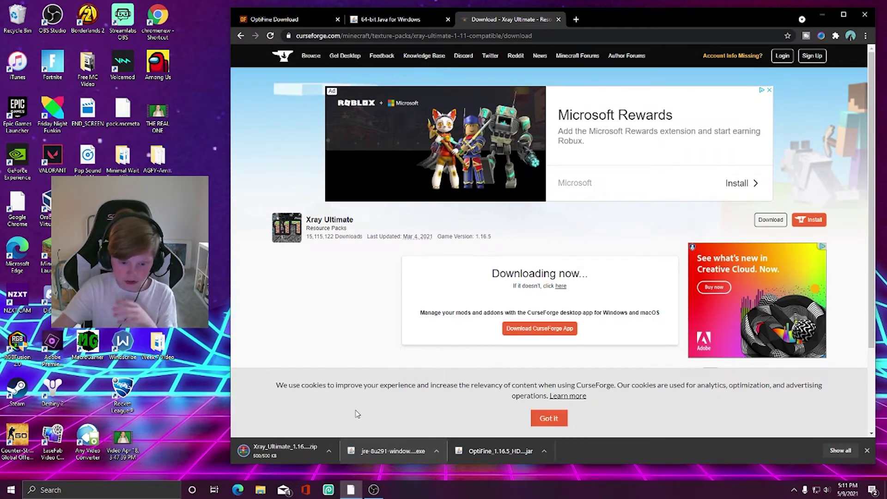
drag(694, 19, 746, 20)
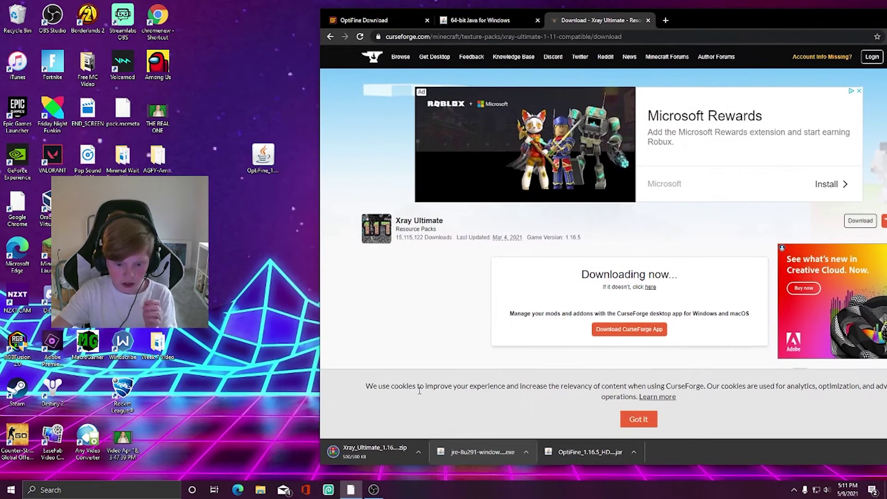
drag(366, 453, 264, 342)
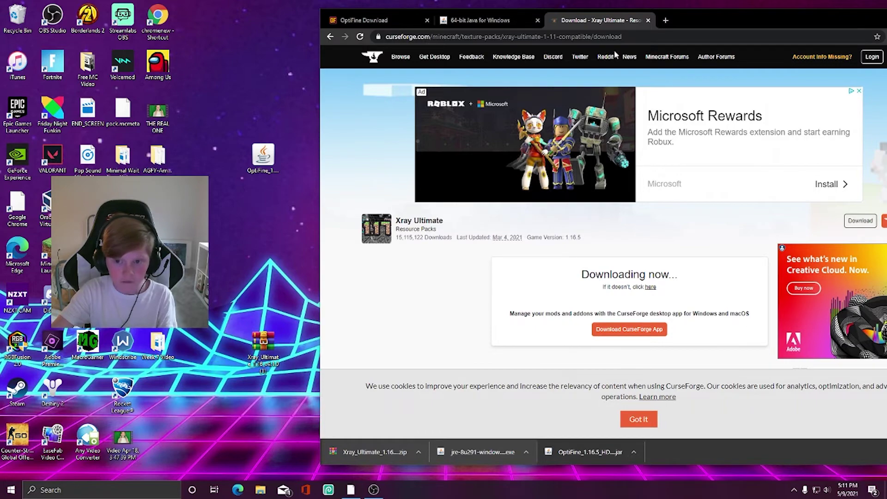
drag(708, 18, 668, 26)
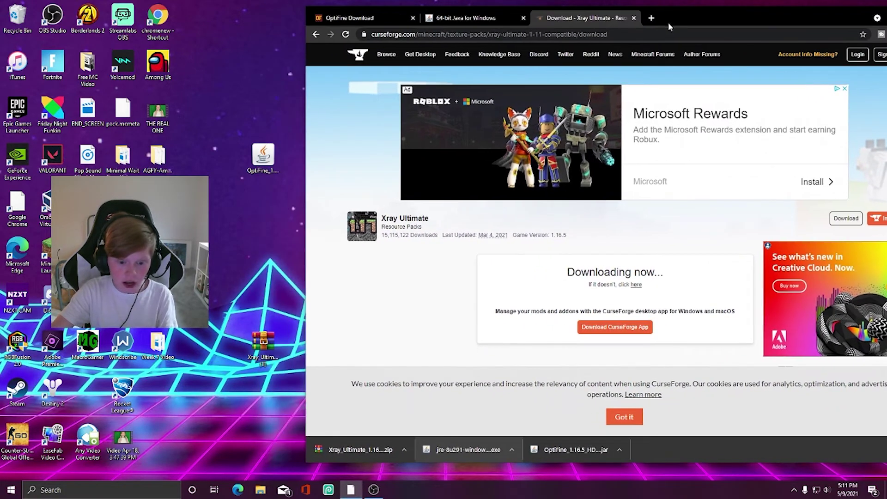
Step: In File Explorer, go to %appdata% and open the .minecraft folder
click(260, 489)
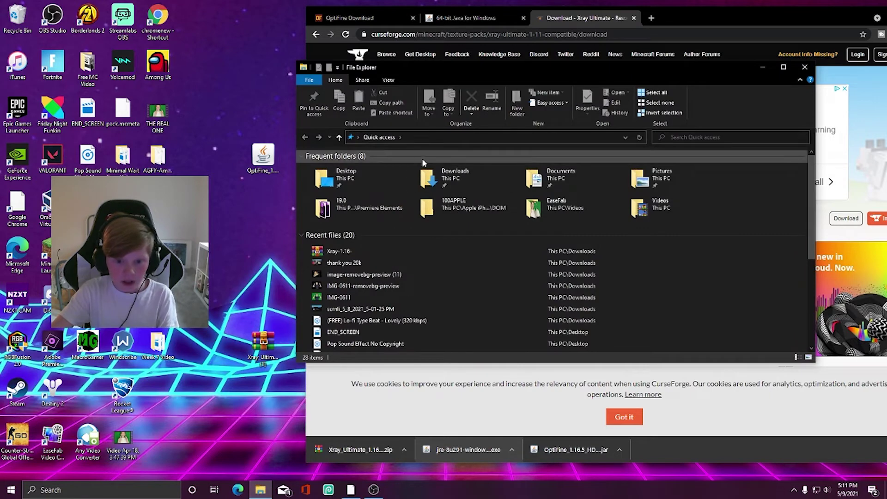
click(400, 138)
click(415, 150)
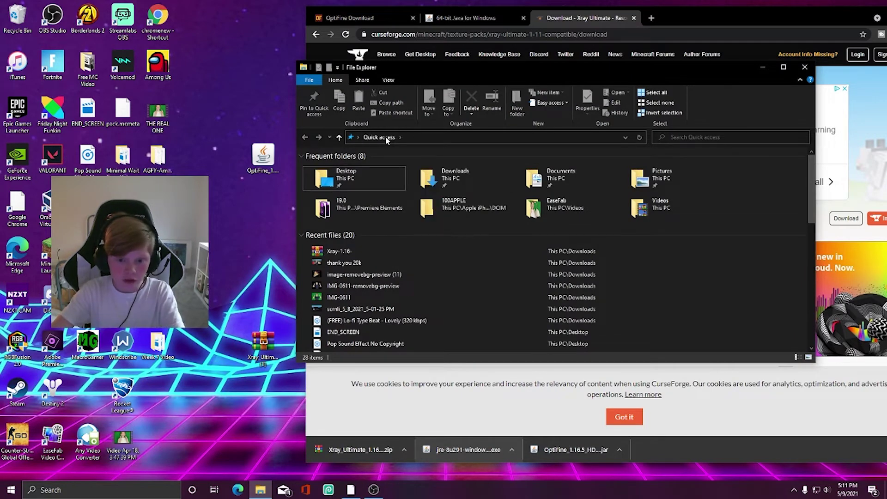
click(395, 138)
key(BackSpace)
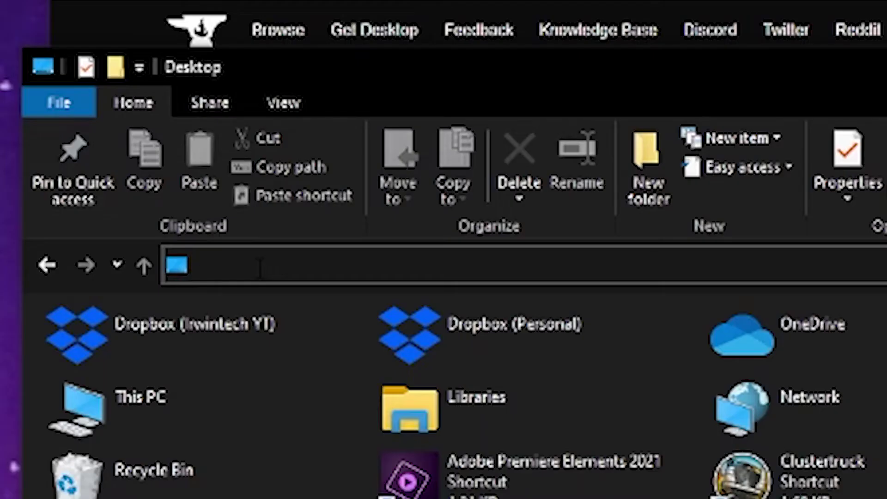
text(%appdata%)
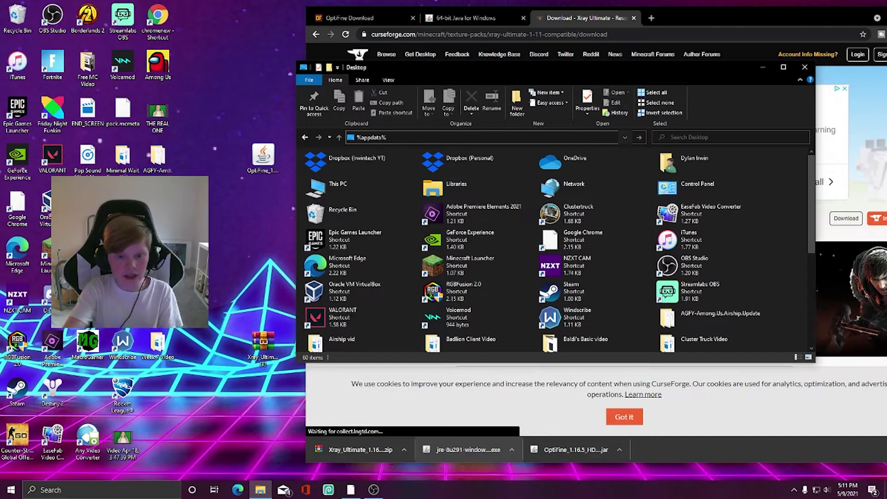
key(Return)
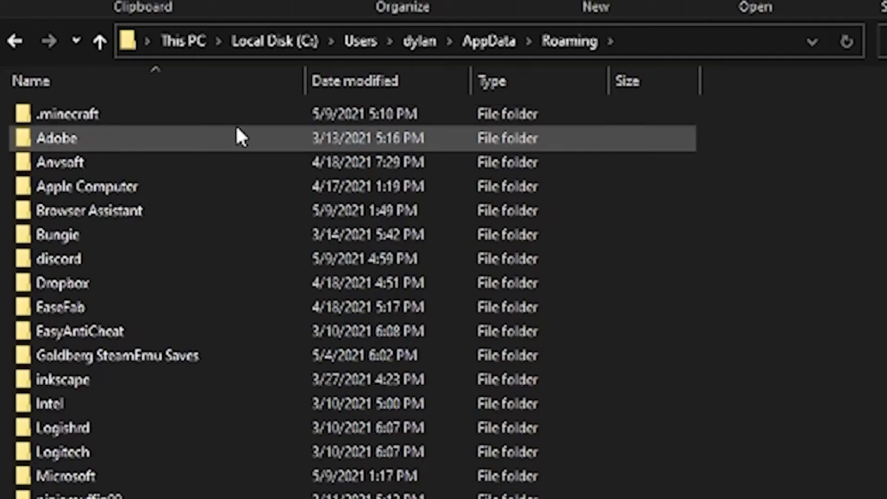
double_click(209, 117)
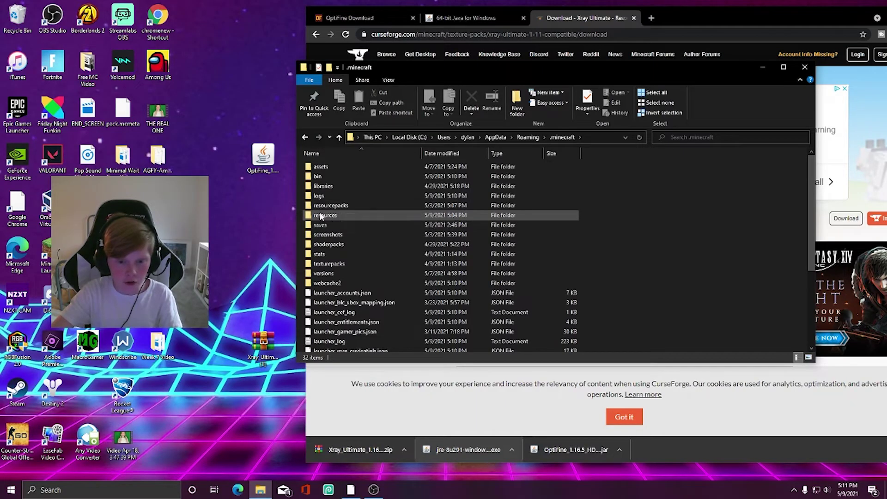
Step: Copy the Xray Ultimate zip from the desktop into the .minecraft resources folder
double_click(326, 219)
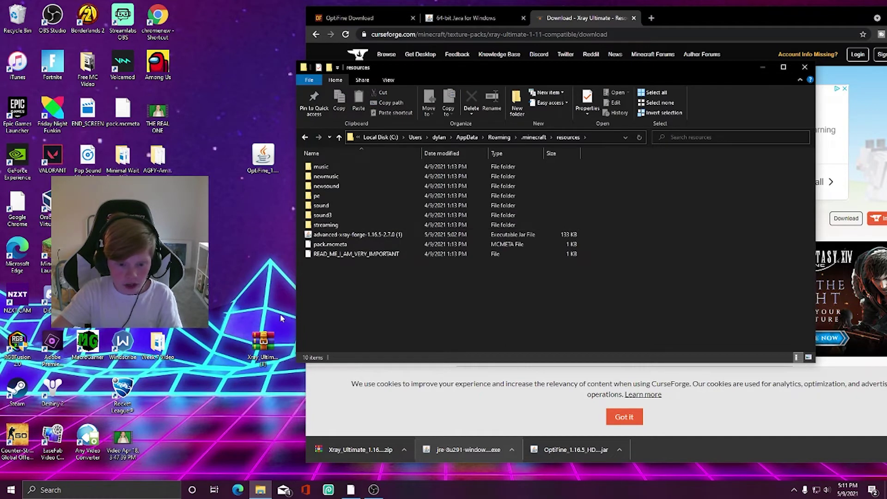
drag(265, 340, 245, 337)
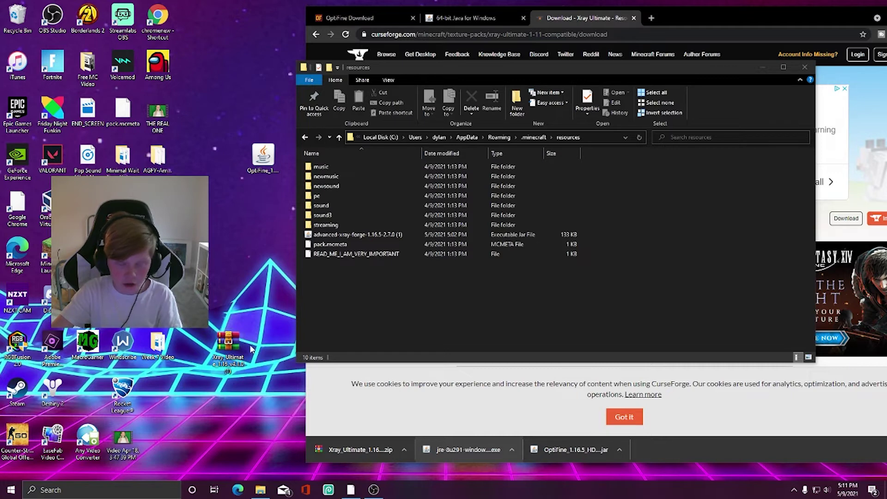
drag(241, 346, 365, 289)
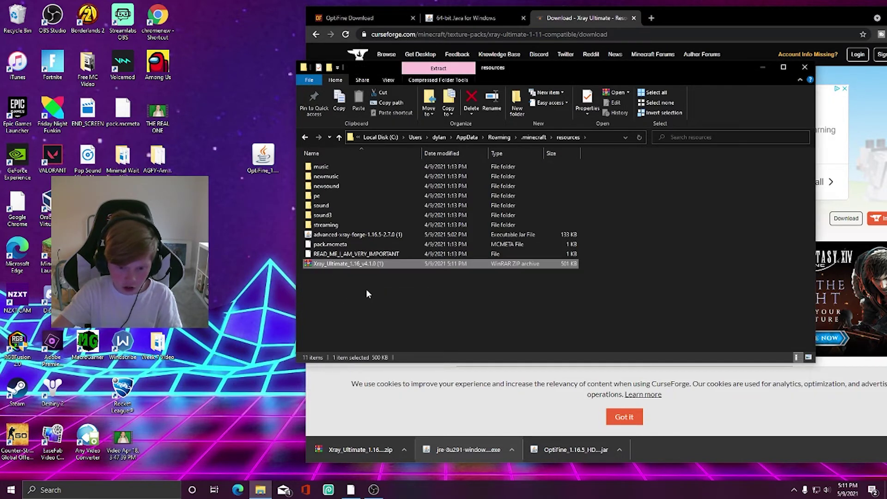
click(365, 289)
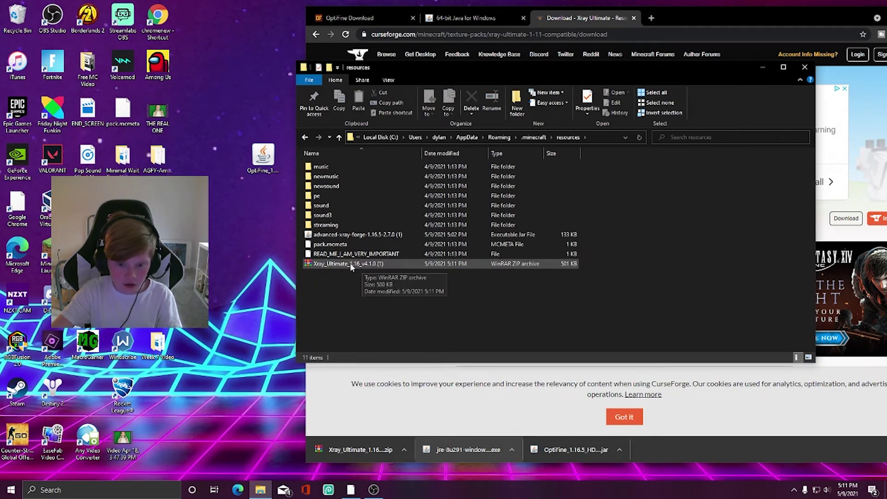
Step: Close Explorer, reopen Minecraft Launcher and play the OptiFine profile
click(803, 68)
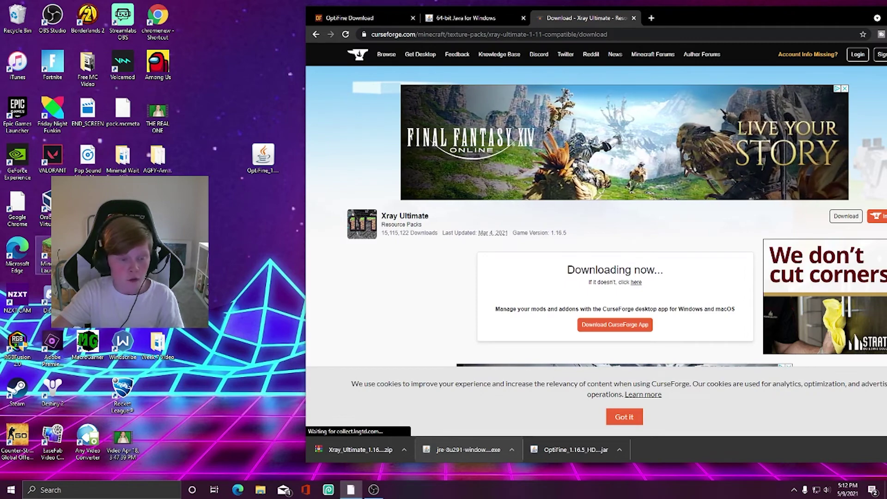
double_click(49, 252)
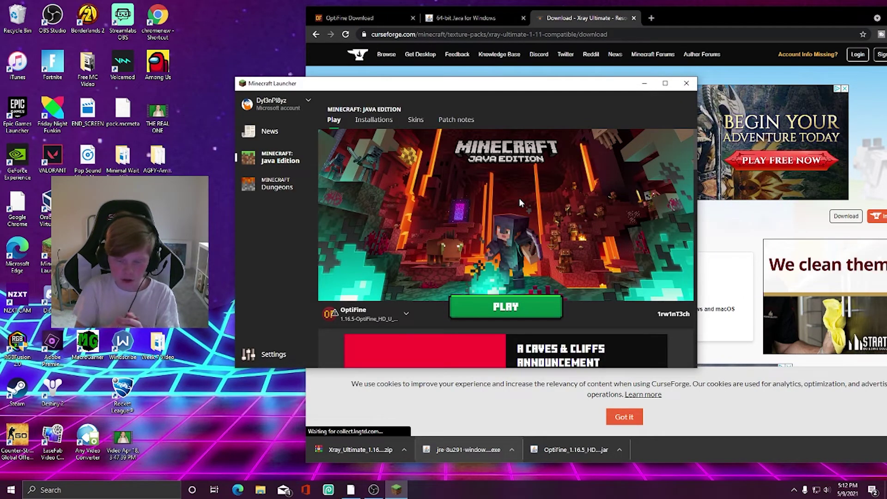
click(519, 314)
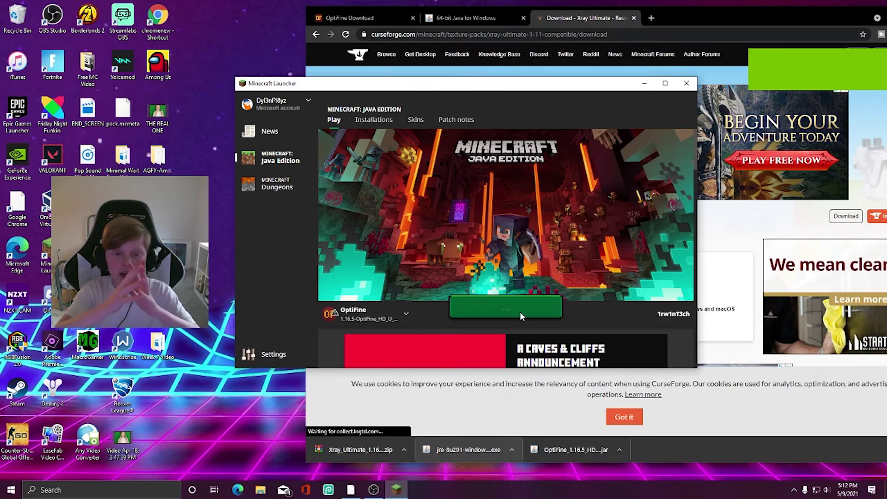